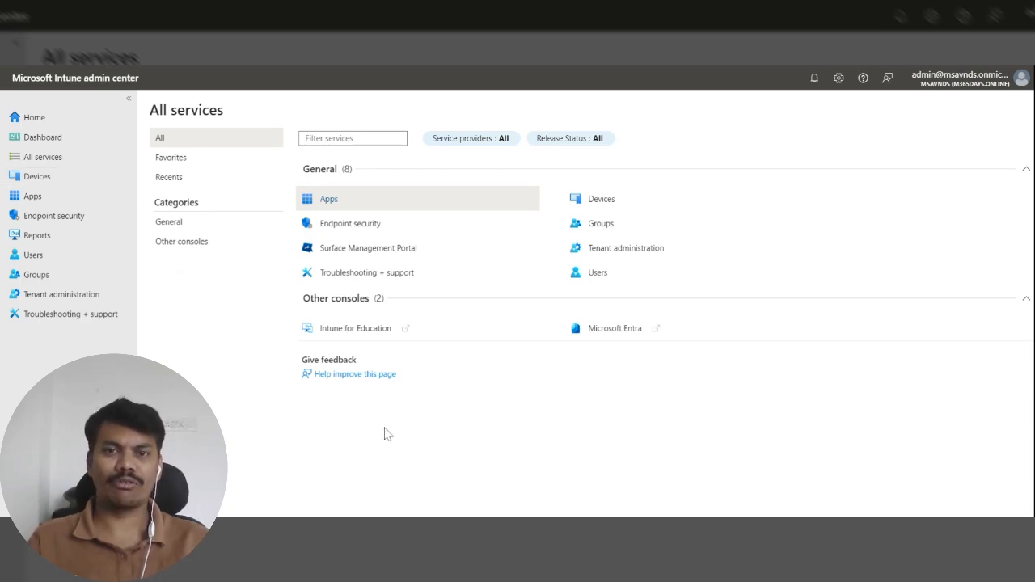
Step: Open the list of Windows devices and start a new bulk device action
left_click(49, 183)
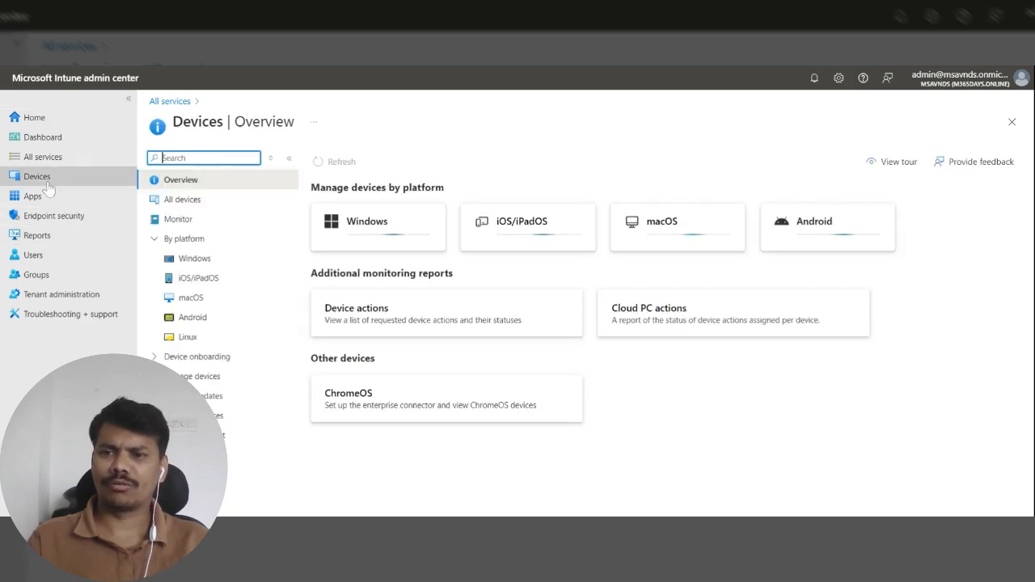
left_click(47, 183)
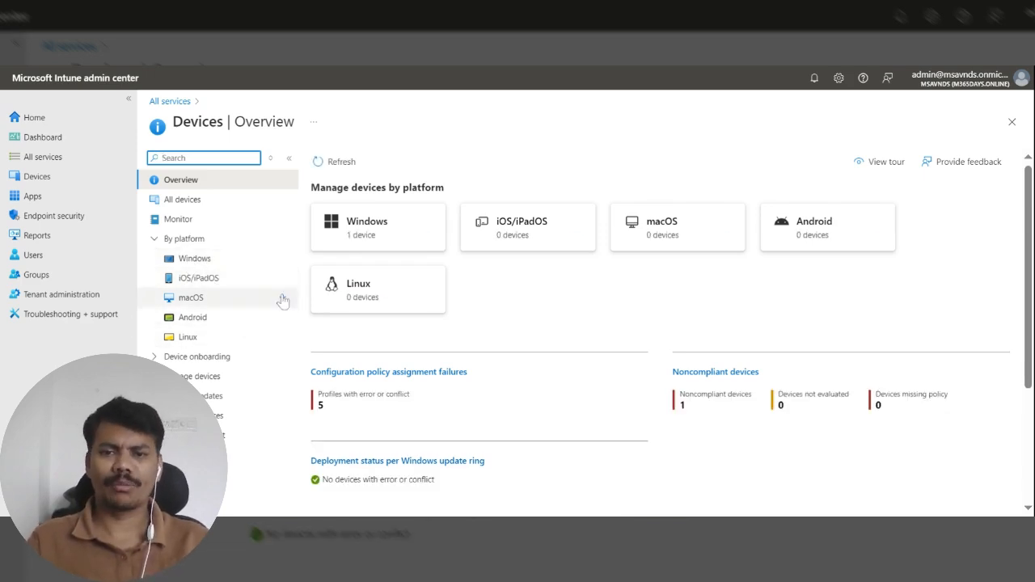
left_click(237, 259)
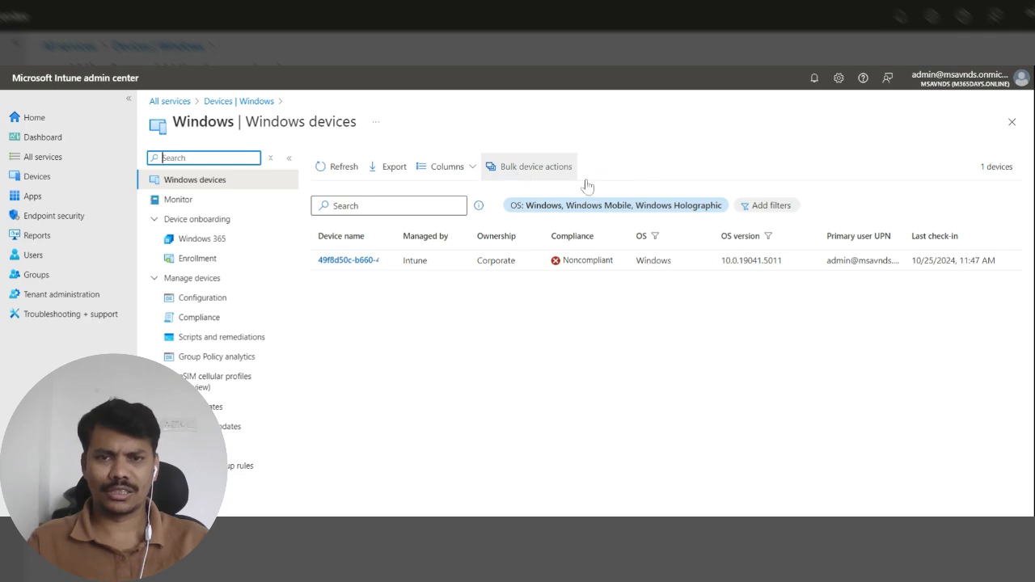
left_click(514, 165)
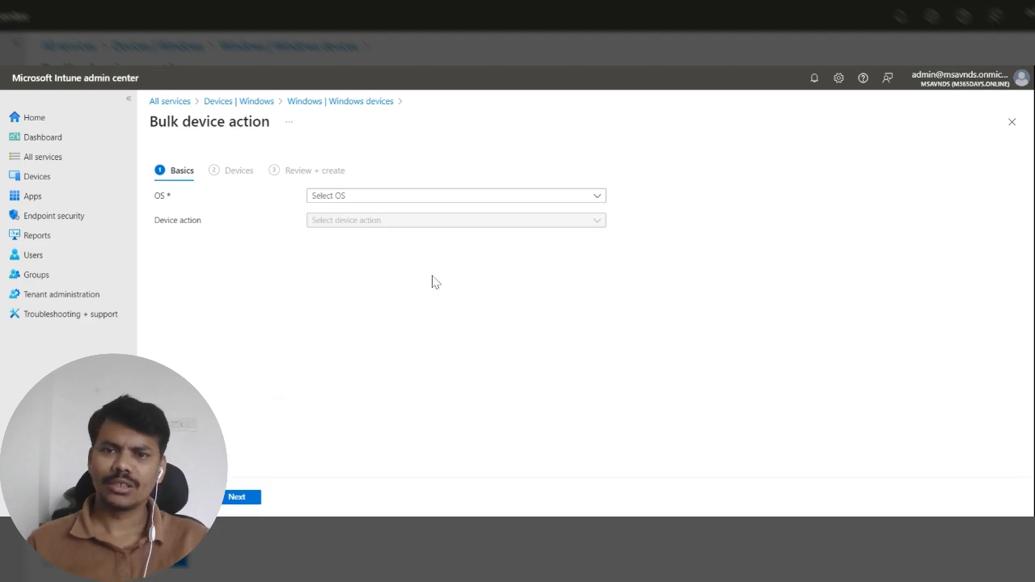
Step: Set the OS of the bulk device action to Windows
left_click(384, 201)
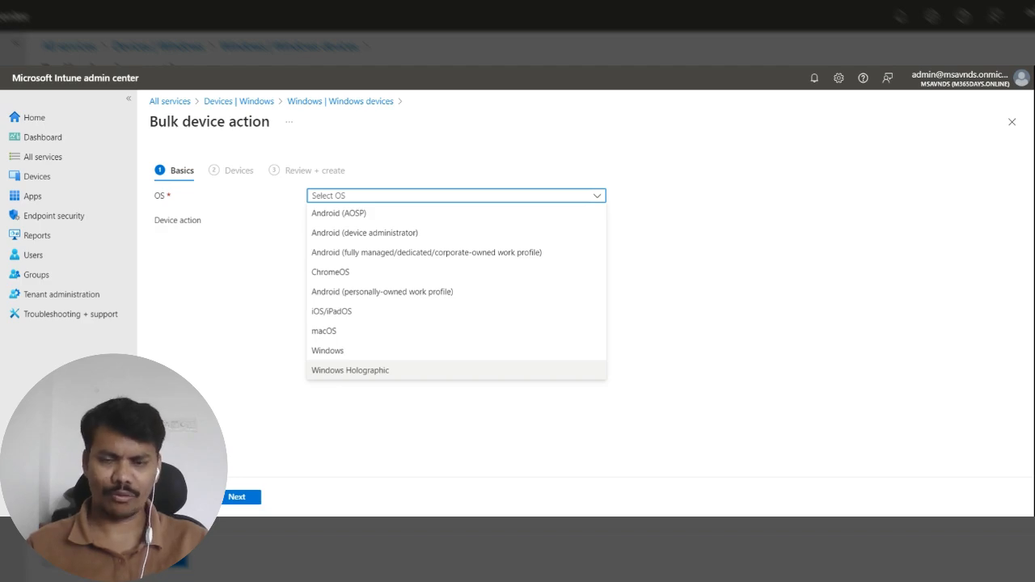
left_click(273, 308)
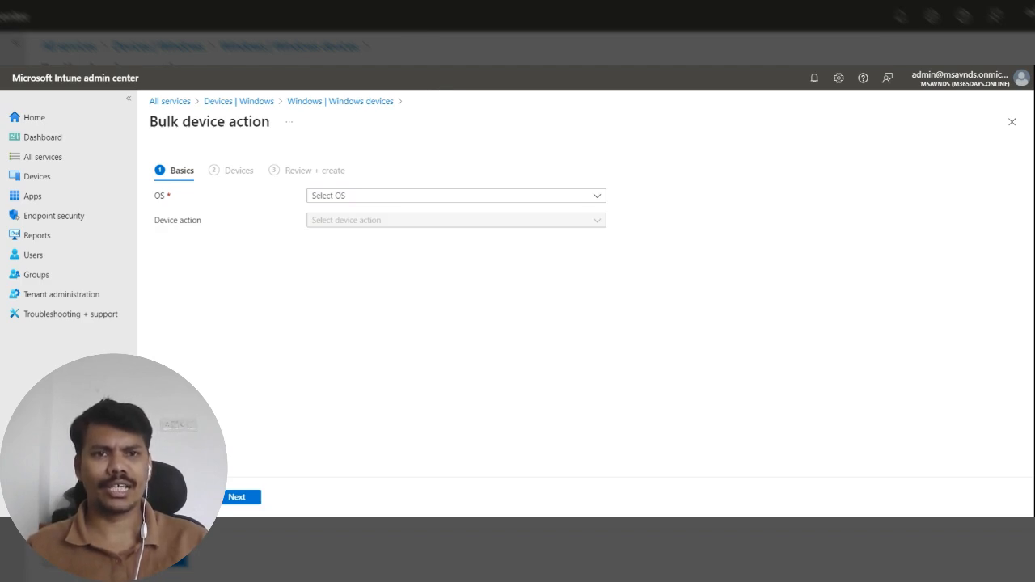
left_click(361, 199)
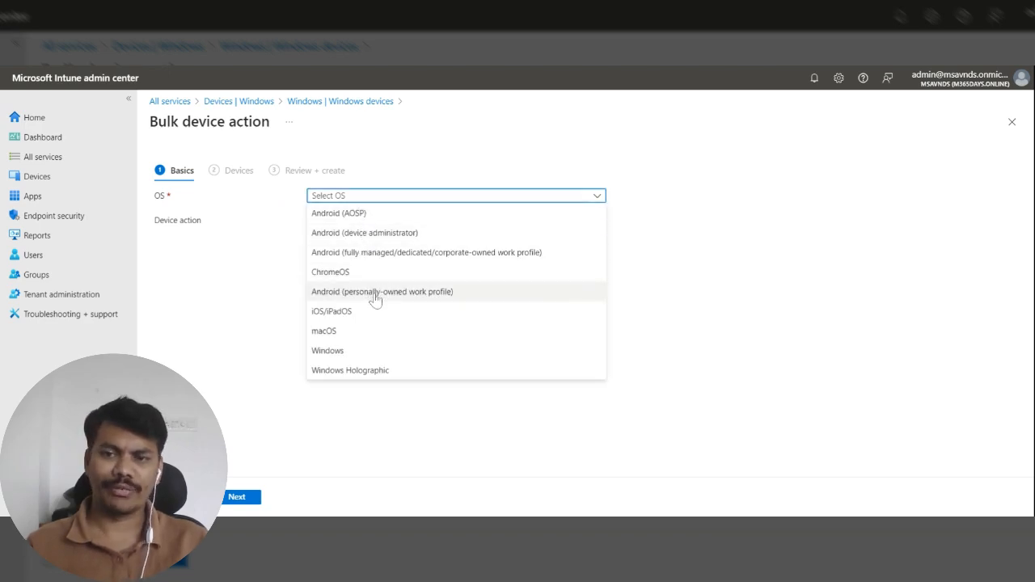
left_click(371, 351)
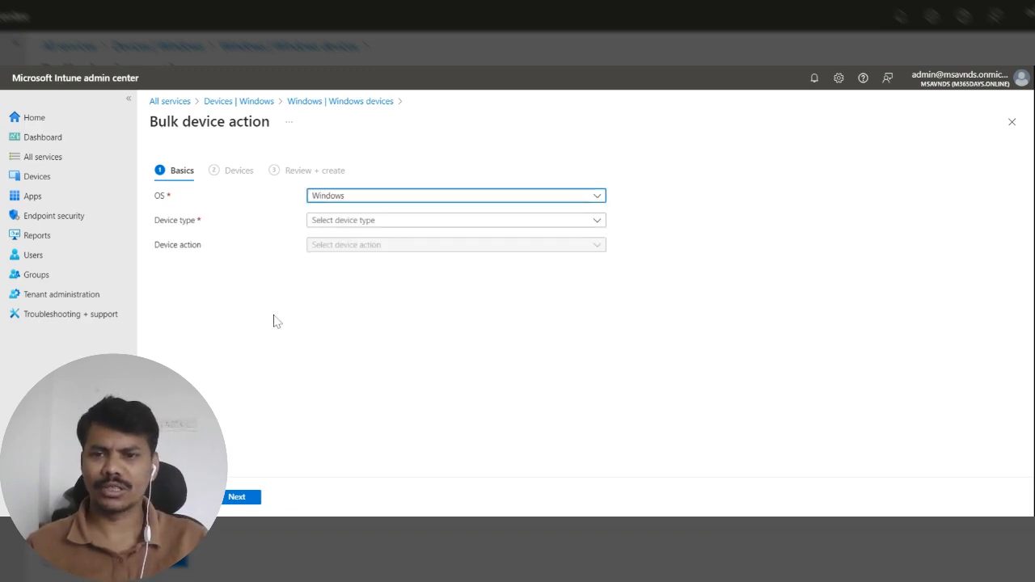
Step: Set the device type of the bulk action to Physical devices
left_click_drag(156, 221, 203, 223)
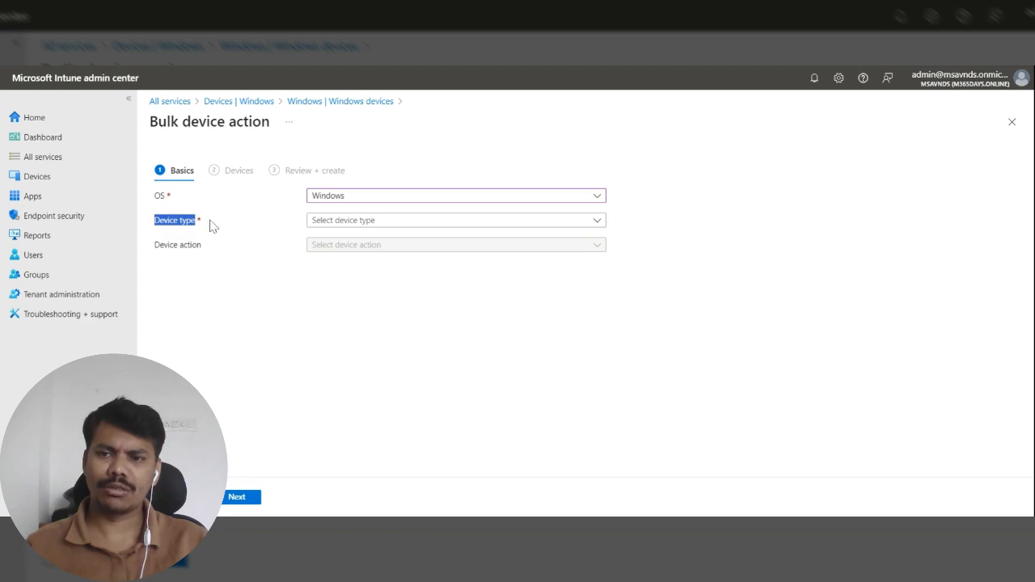
left_click(321, 374)
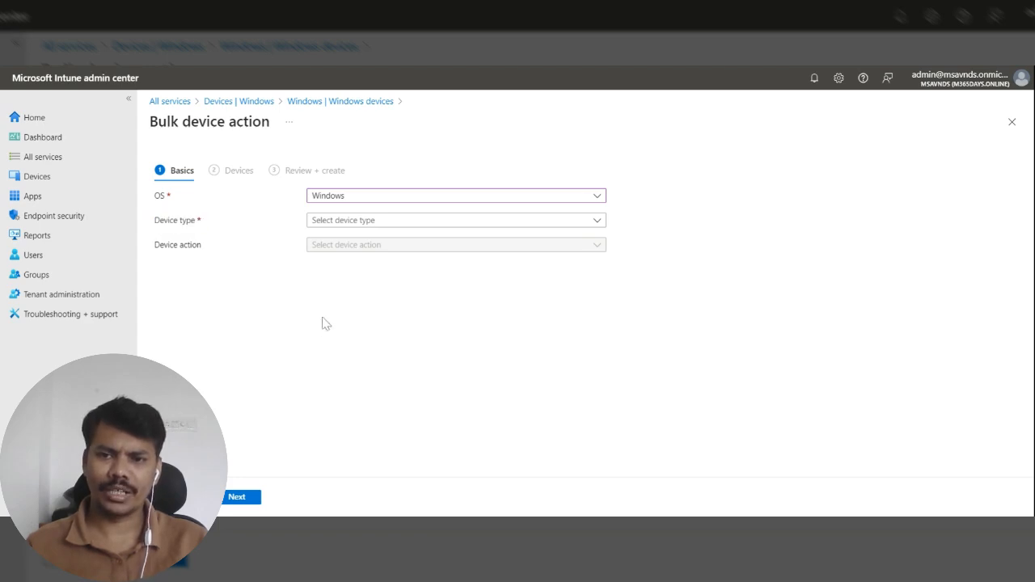
left_click(359, 226)
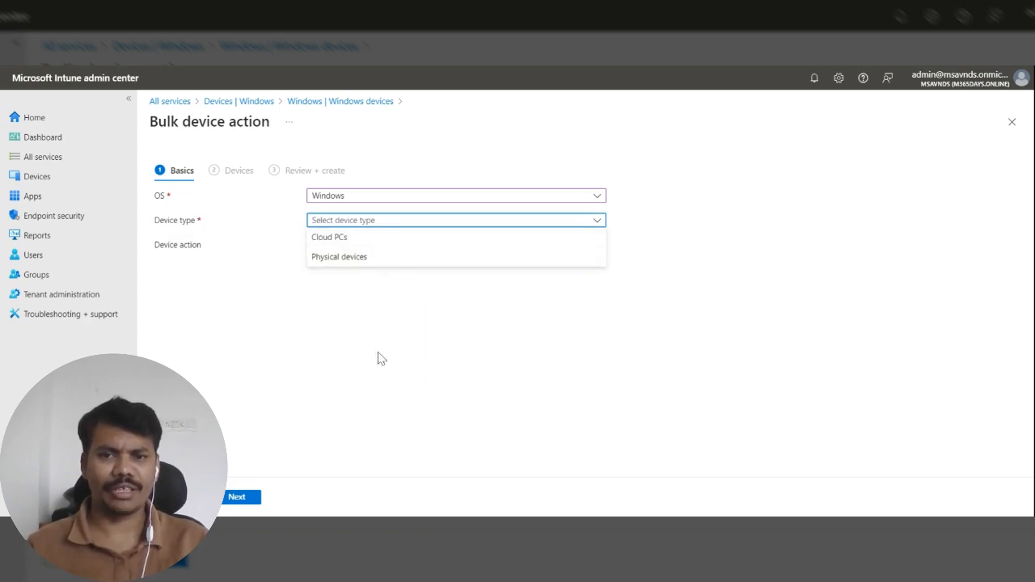
left_click(380, 359)
left_click(385, 222)
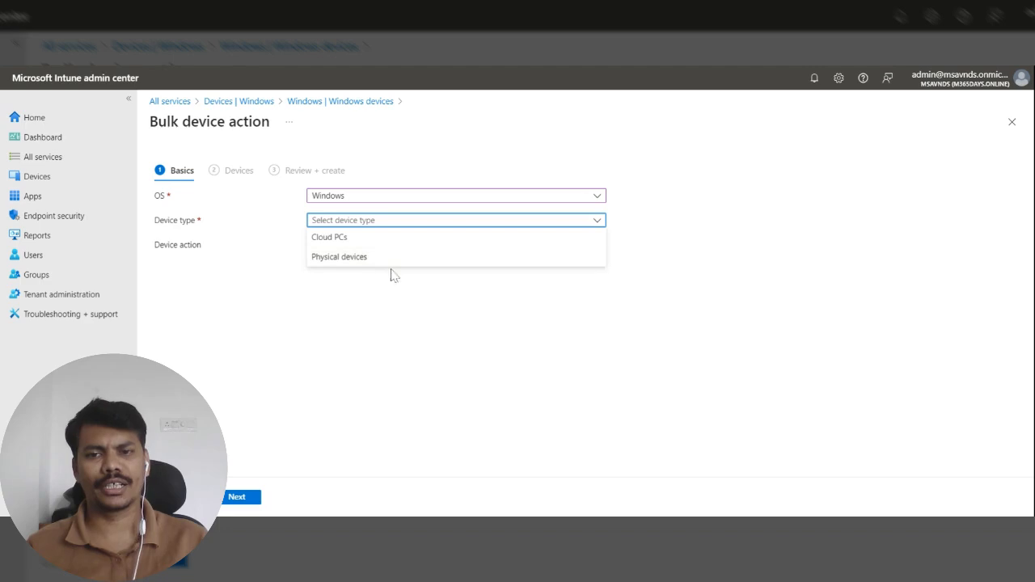
left_click(371, 260)
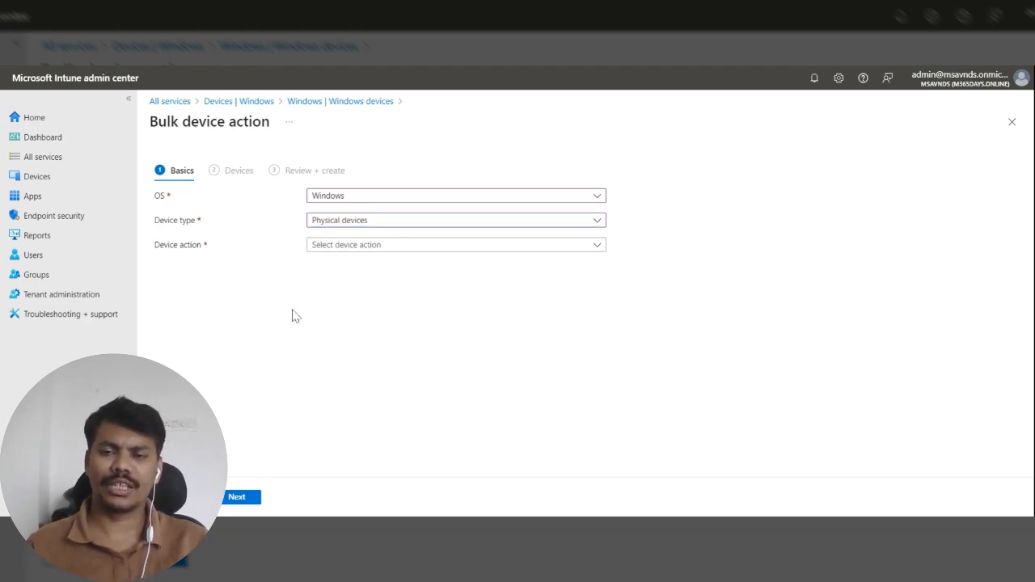
Step: Choose Sync as the device action and continue to the device selection stage
left_click_drag(162, 256, 232, 250)
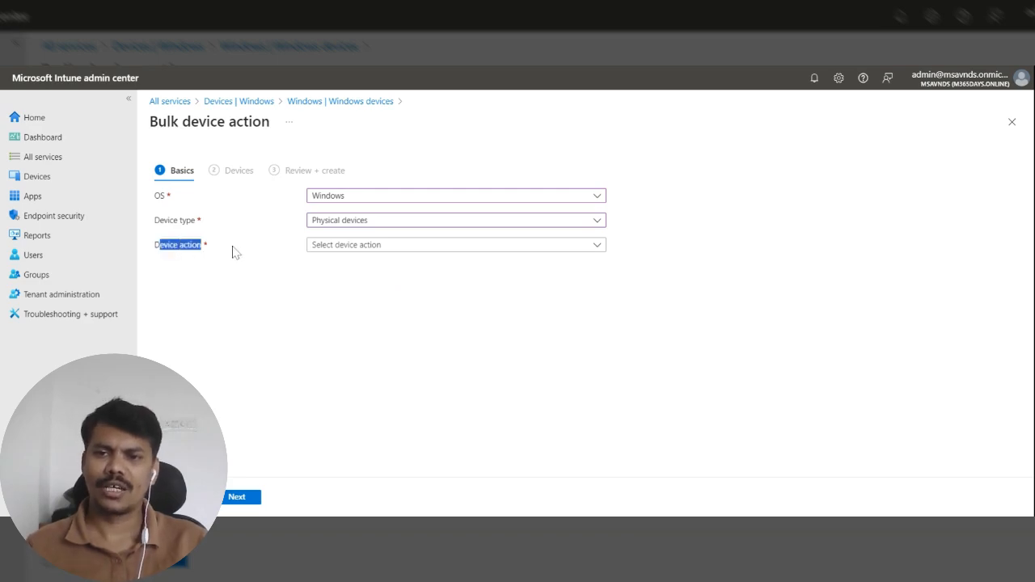
left_click(356, 245)
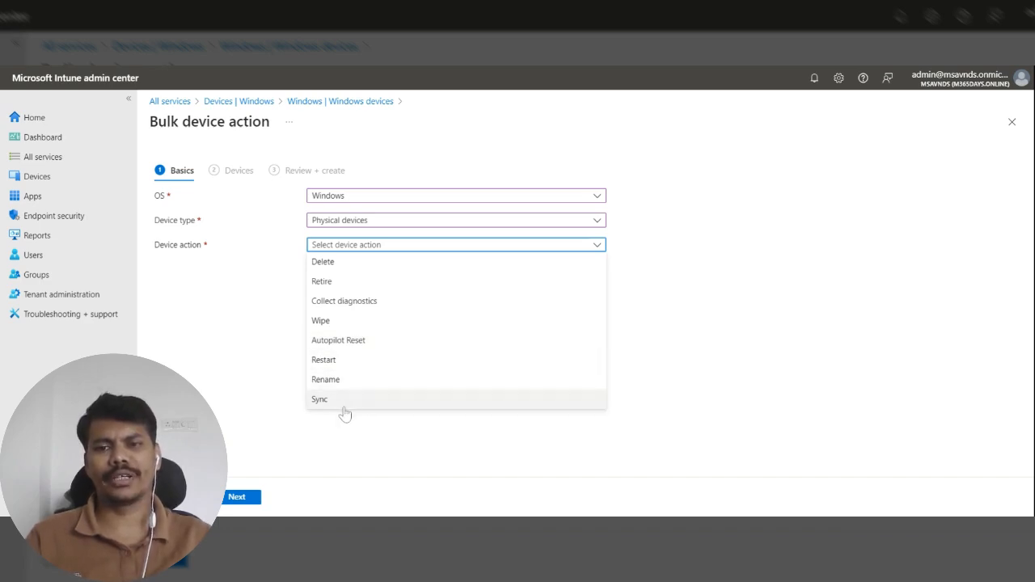
left_click(346, 402)
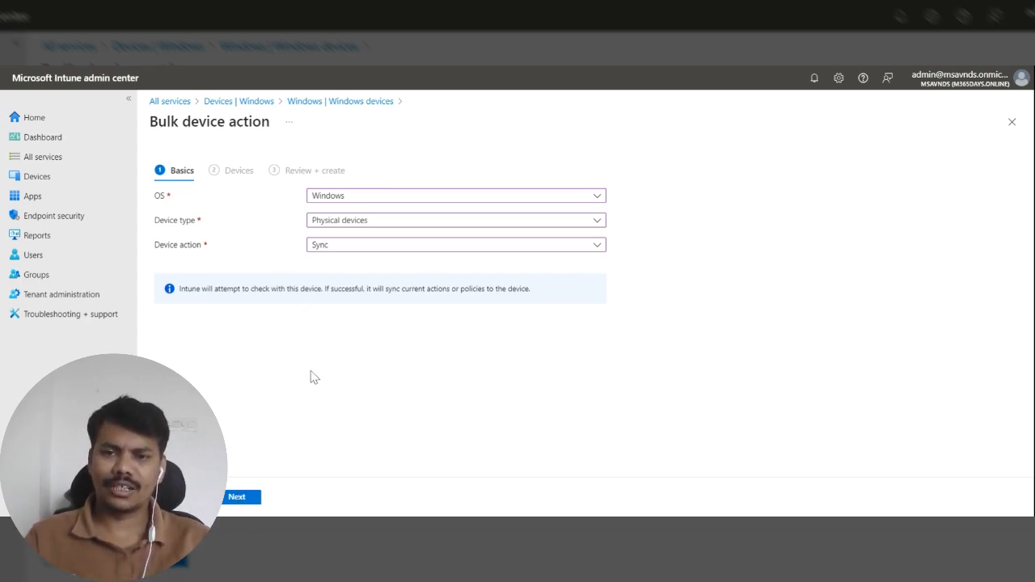
left_click(240, 501)
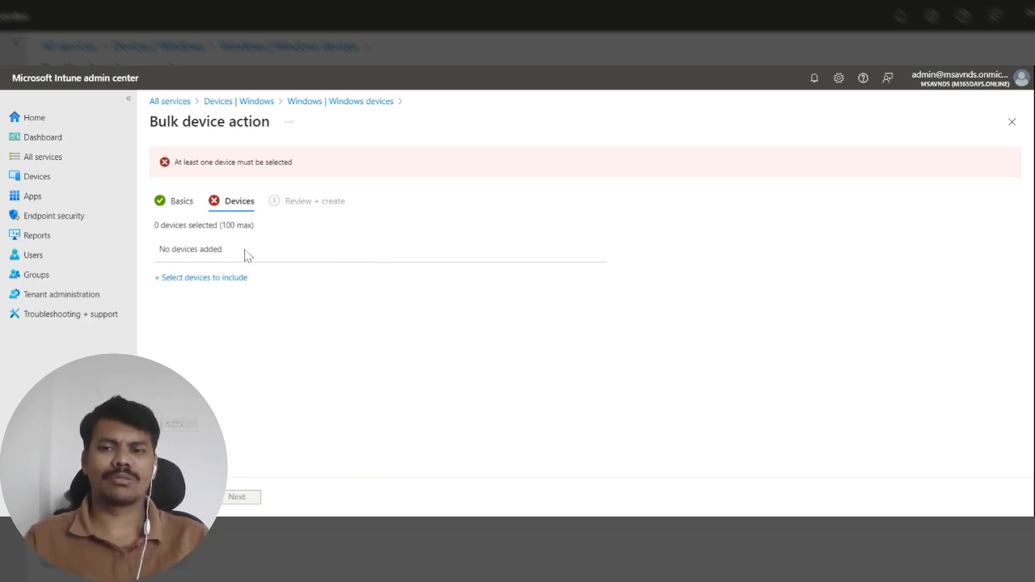
Step: Include the listed Windows device in the bulk action and confirm the selection
left_click_drag(153, 233, 279, 234)
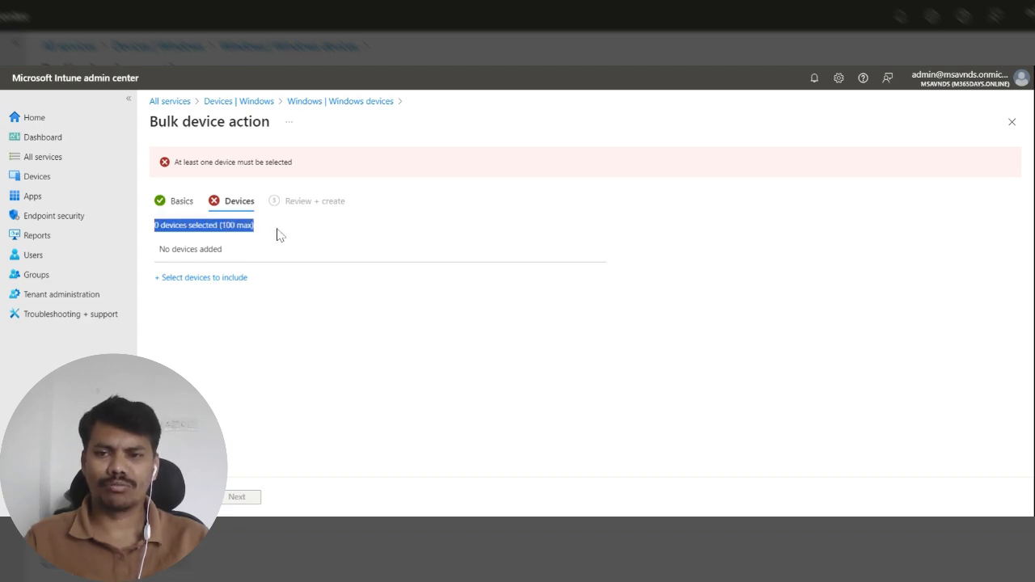
left_click(260, 362)
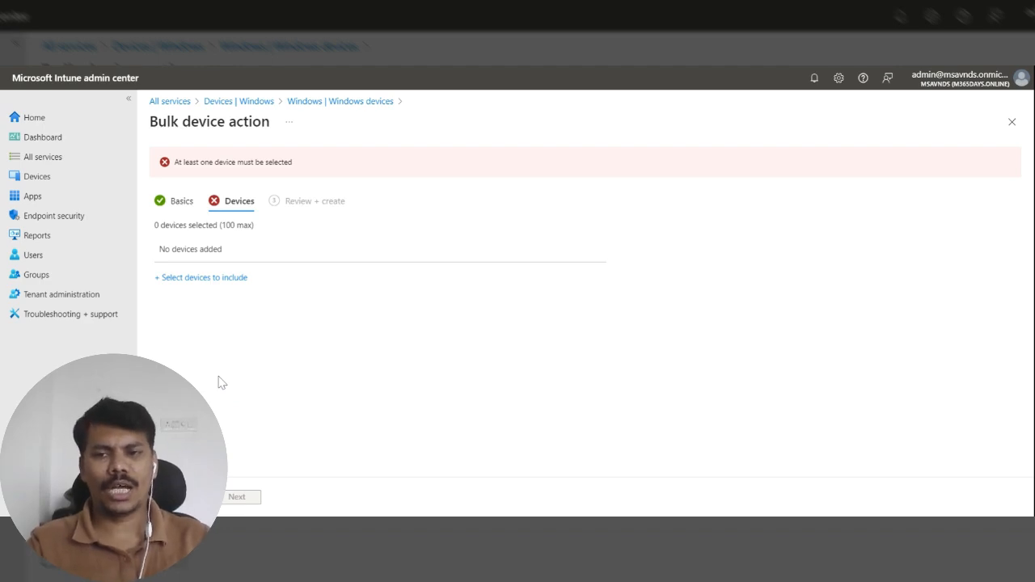
left_click(215, 279)
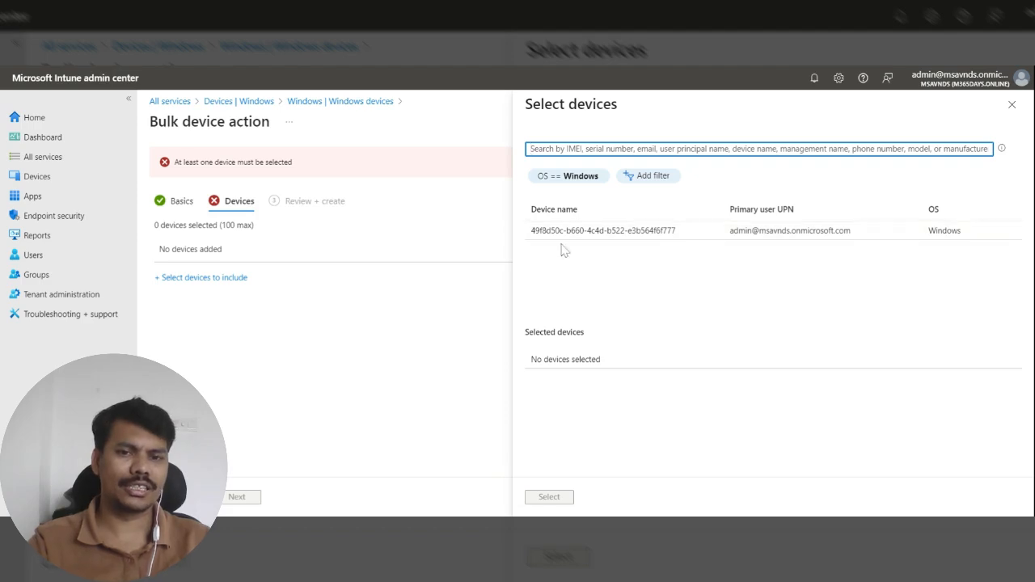
left_click(603, 231)
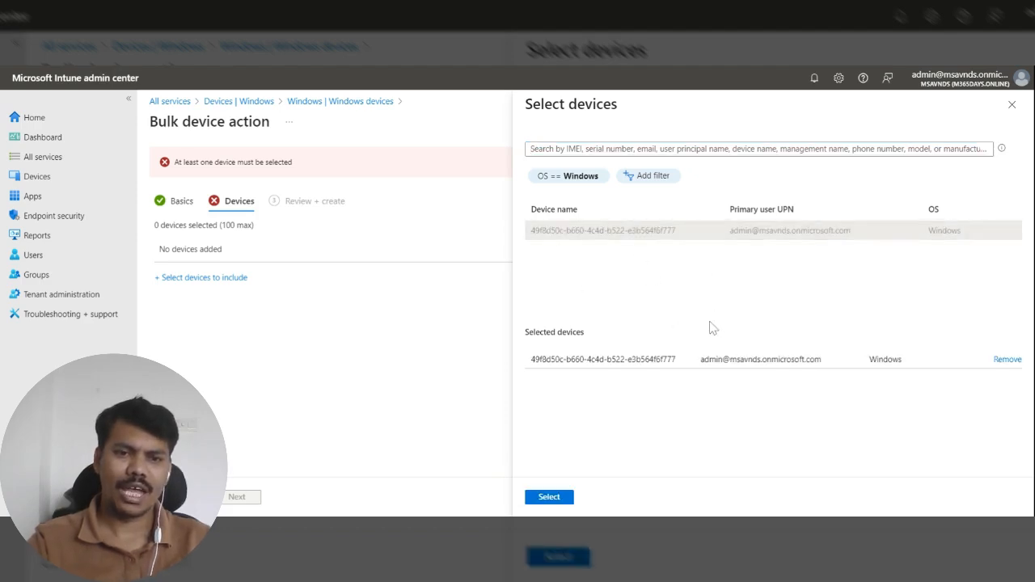
left_click(549, 496)
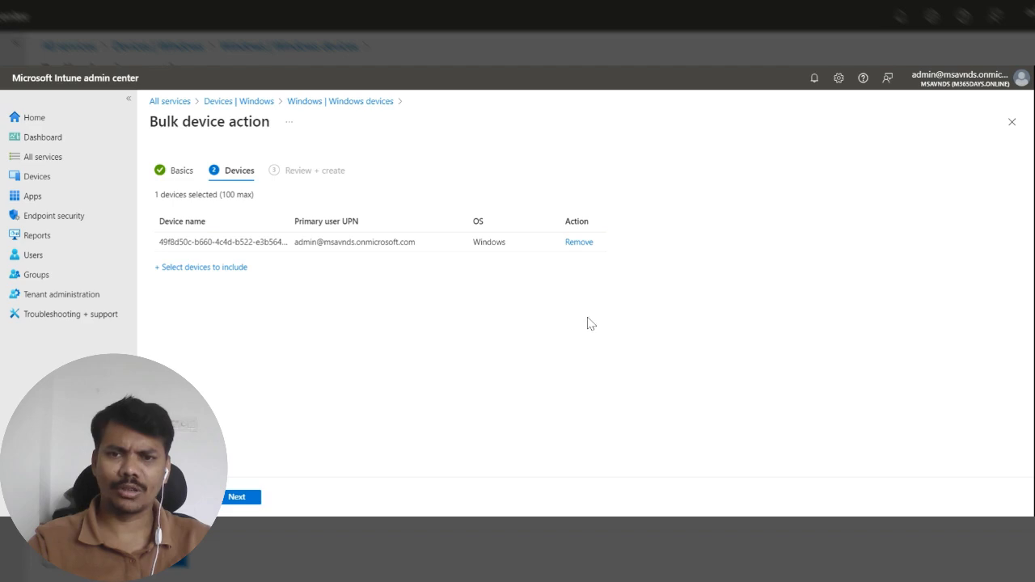
Step: Go back to the basics stage, look over the available device actions, and return to the device selection
left_click(174, 496)
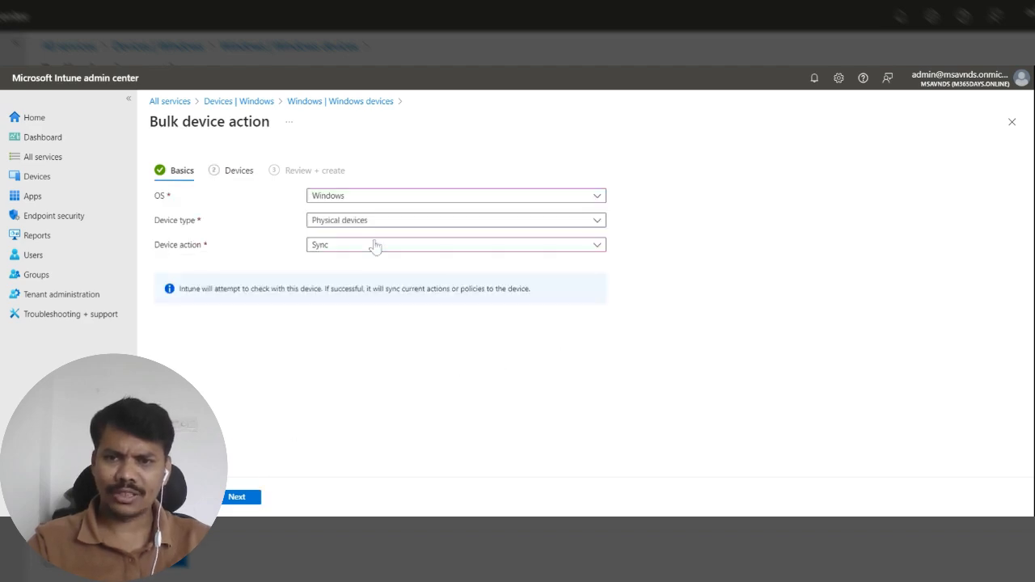
left_click(321, 252)
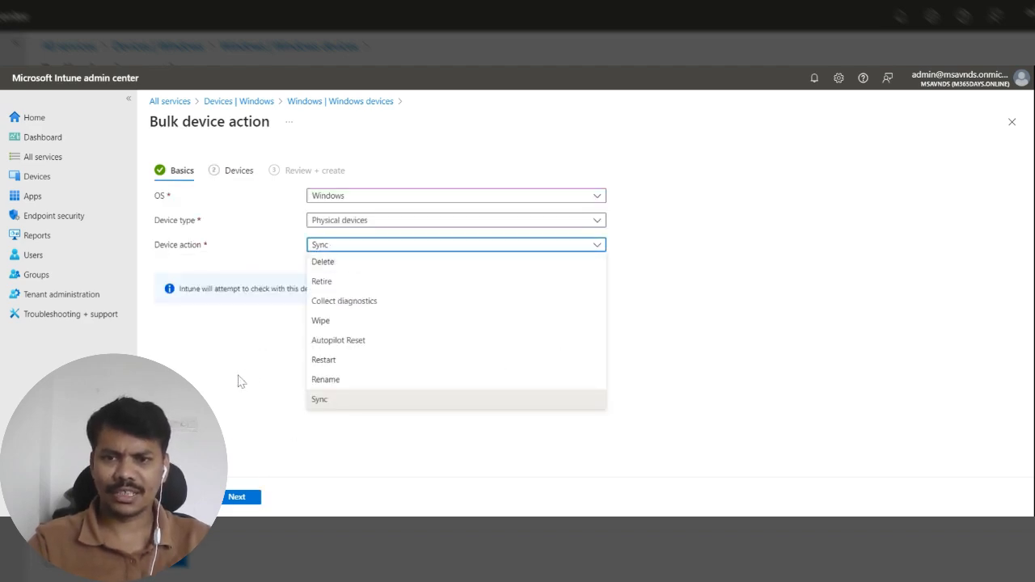
left_click(235, 400)
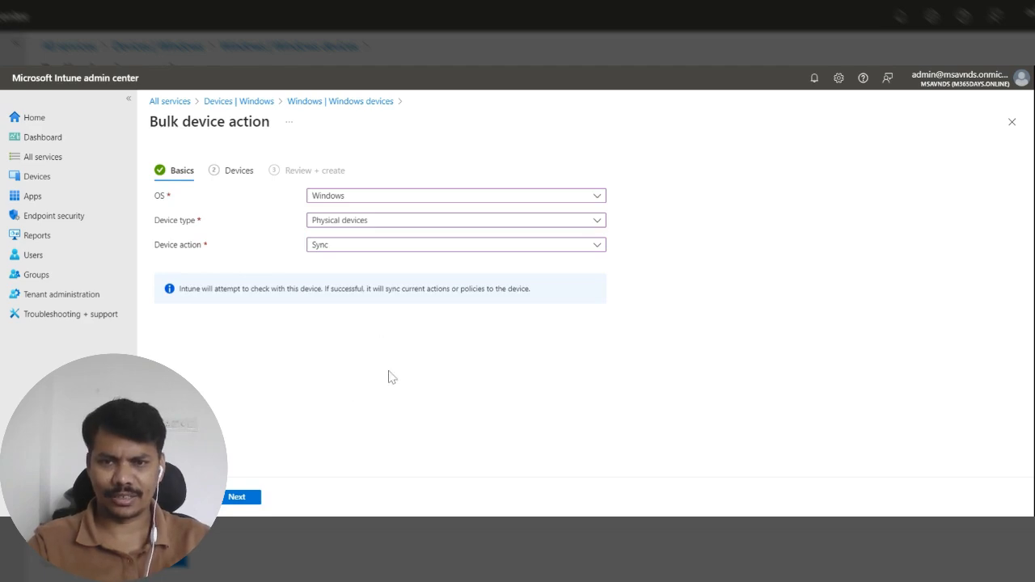
left_click(241, 498)
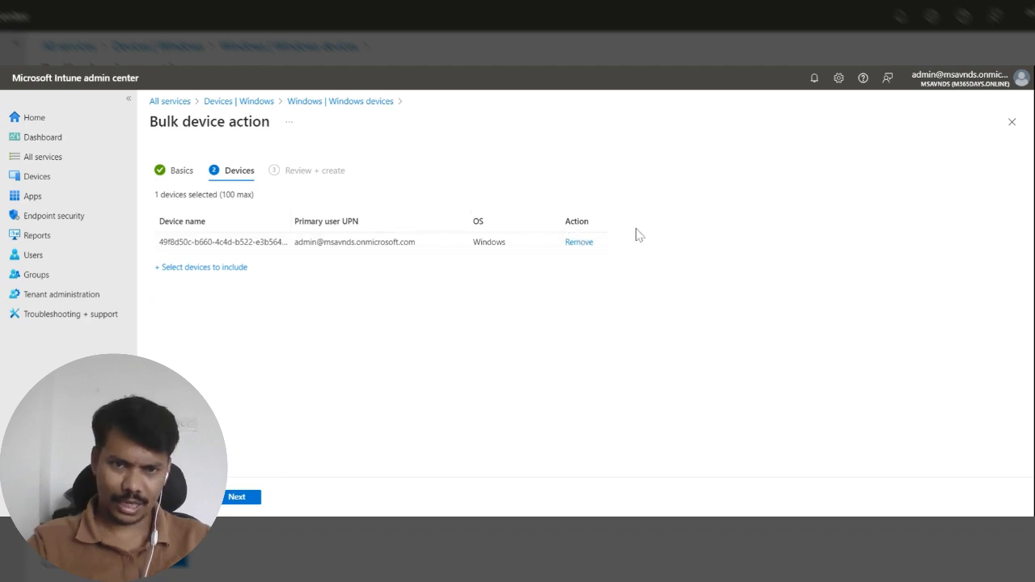
Step: Remove the included device from the bulk action and add the same Windows device again
left_click(577, 243)
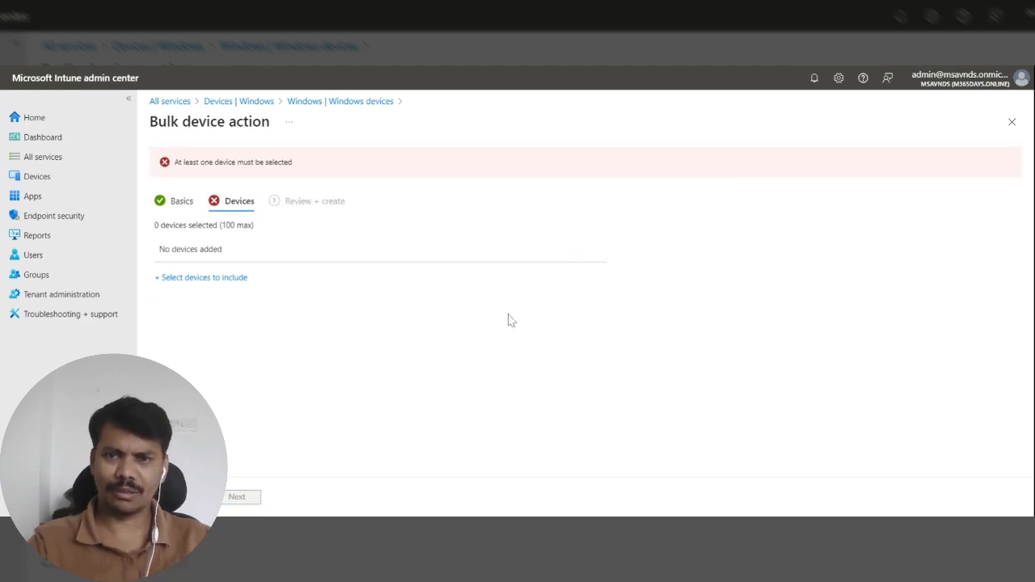
left_click(219, 278)
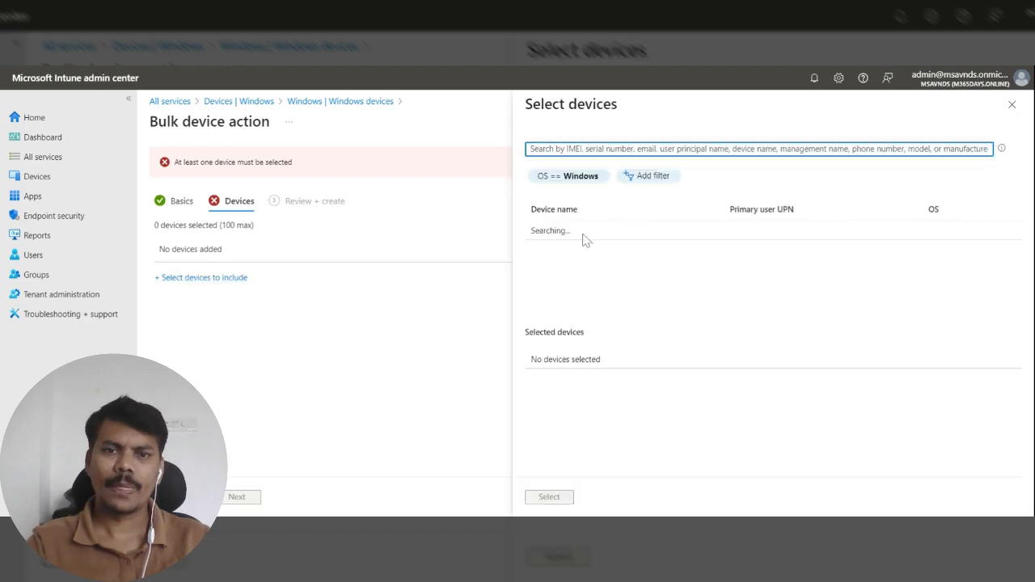
left_click(582, 232)
left_click(558, 496)
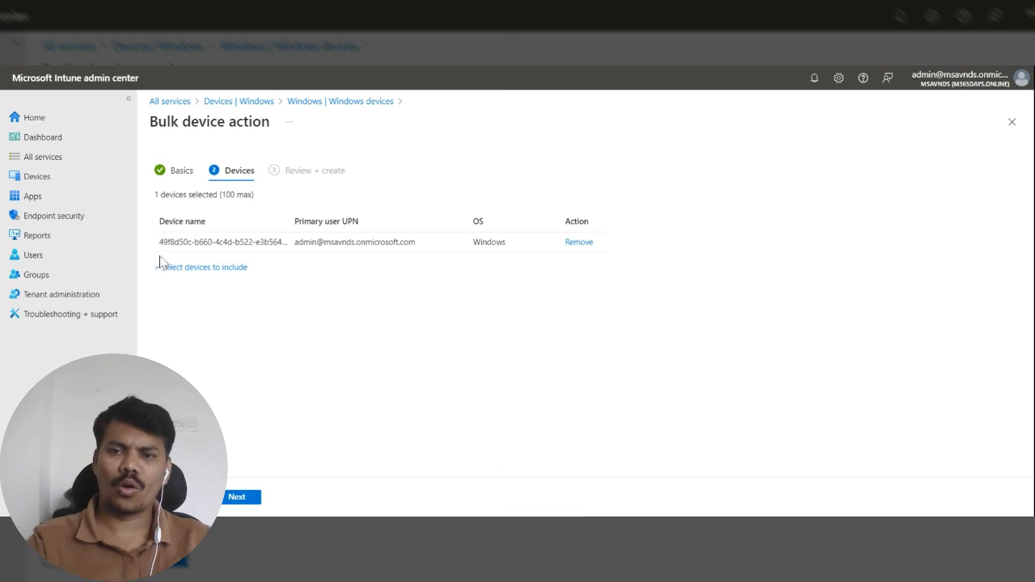
Step: Proceed to the summary of the Sync bulk action and create it
left_click(252, 496)
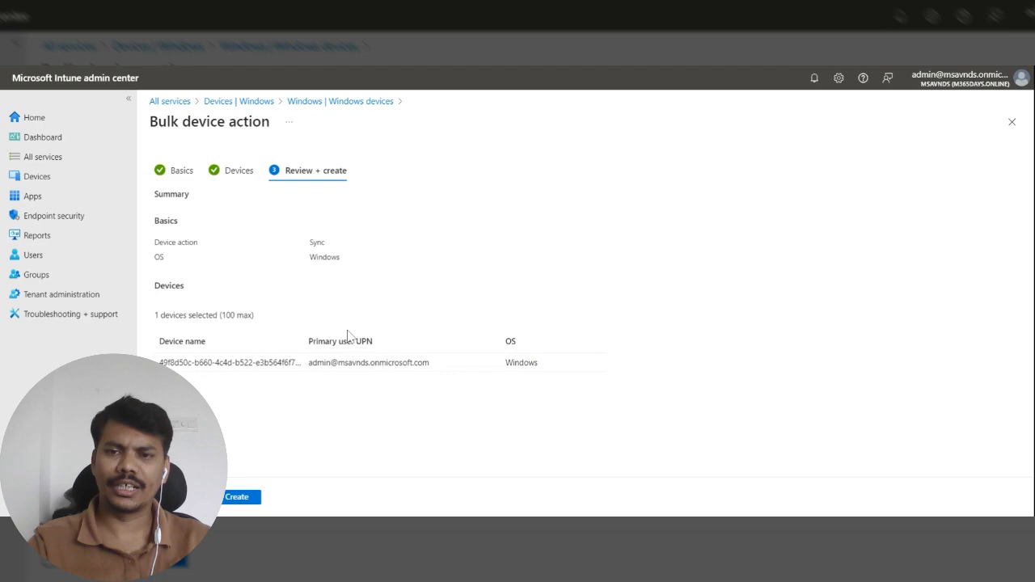
left_click(243, 499)
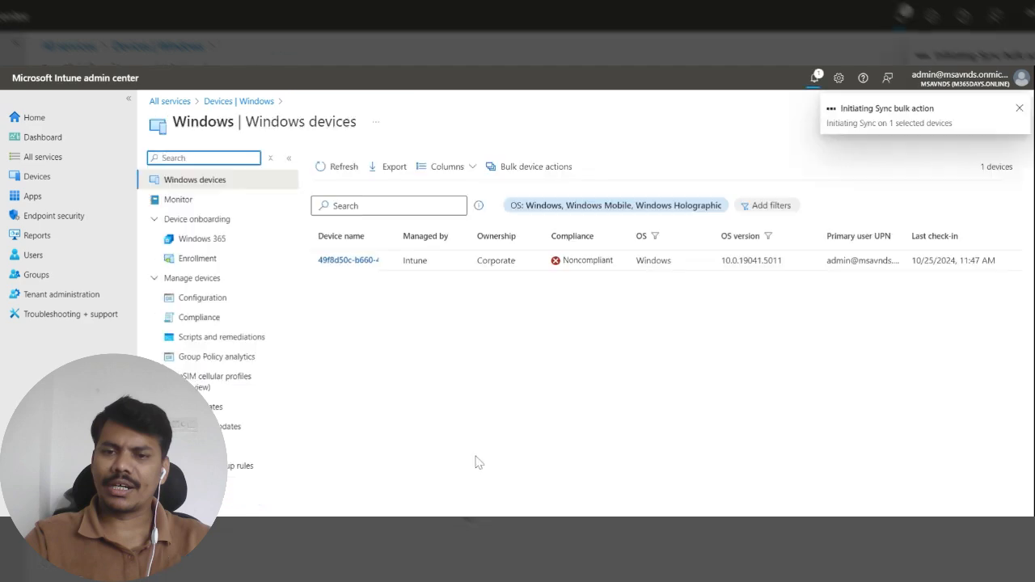